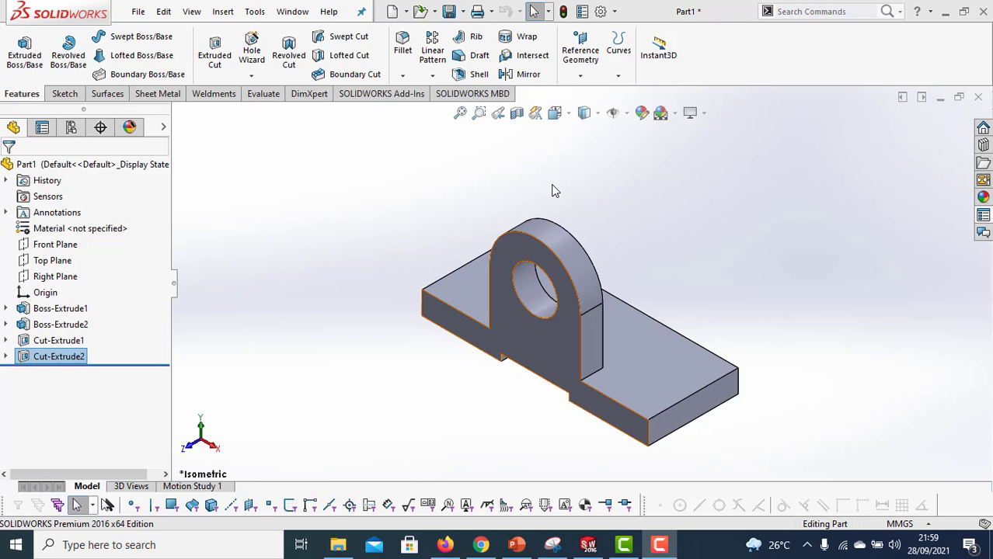
- Expand View Orientation's Isometric/Dimetric/Trimetric choices, then show PowerPoint's ISOMETRI slide on 30° angles
{"action": "left_click", "coordinate": [570, 116]}
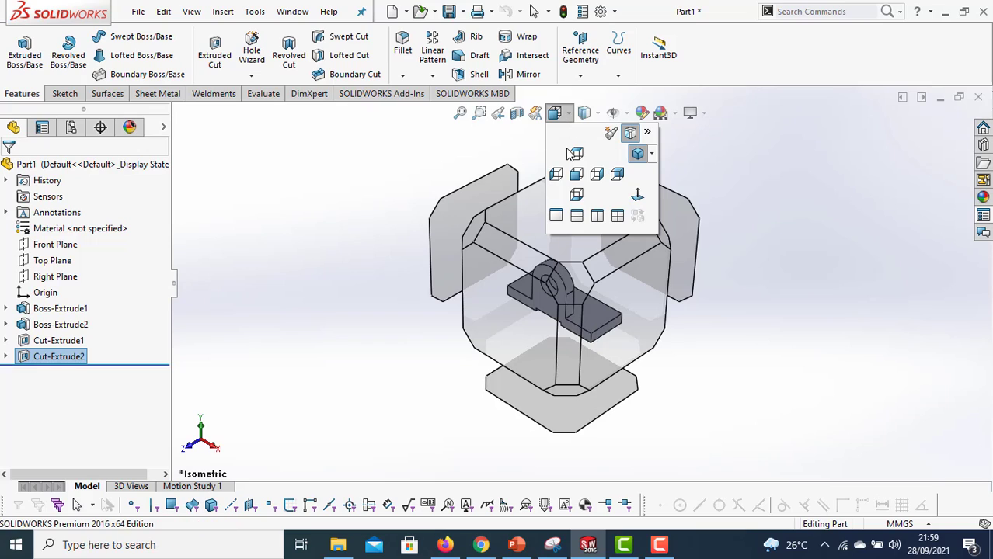
{"action": "left_click", "coordinate": [570, 117]}
{"action": "left_click", "coordinate": [618, 175]}
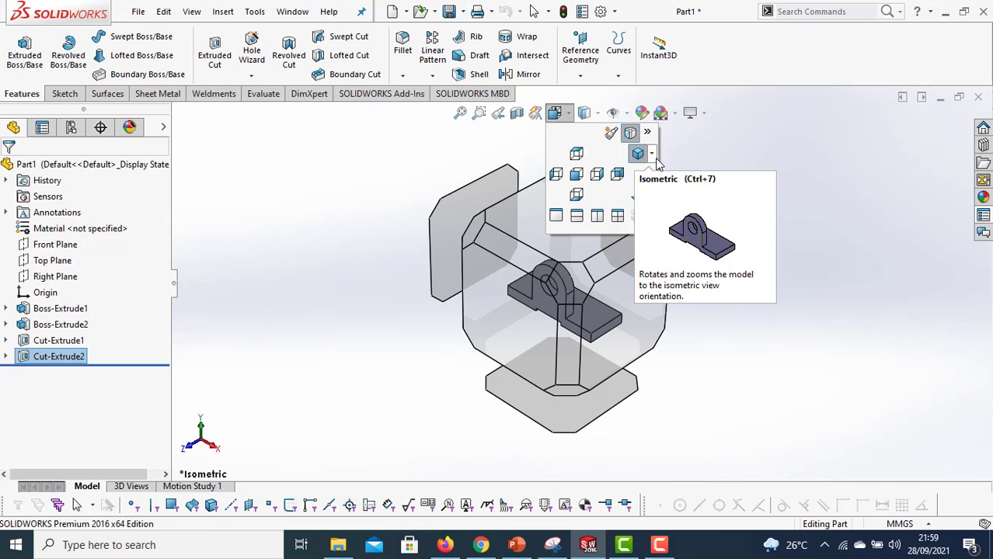
{"action": "left_click", "coordinate": [653, 155]}
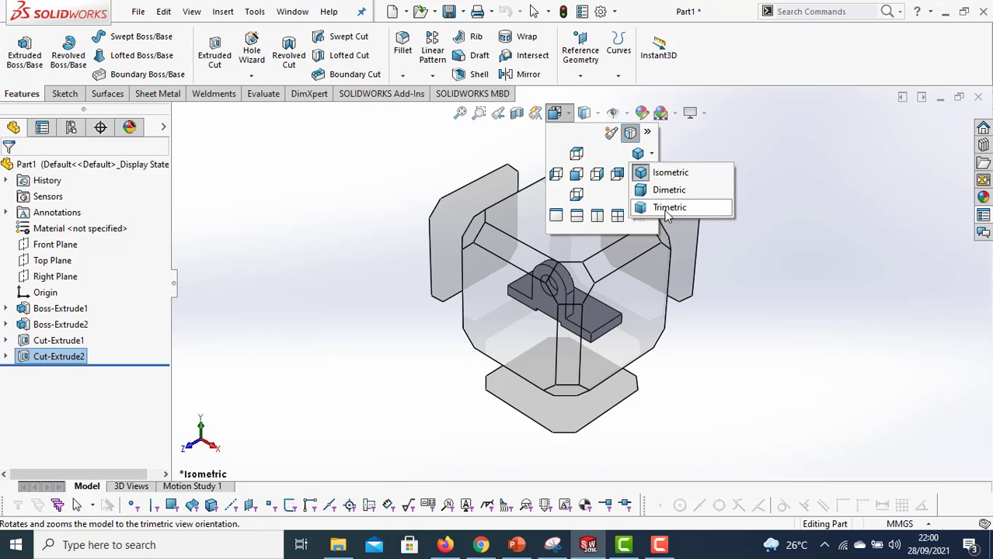
{"action": "left_click", "coordinate": [515, 548]}
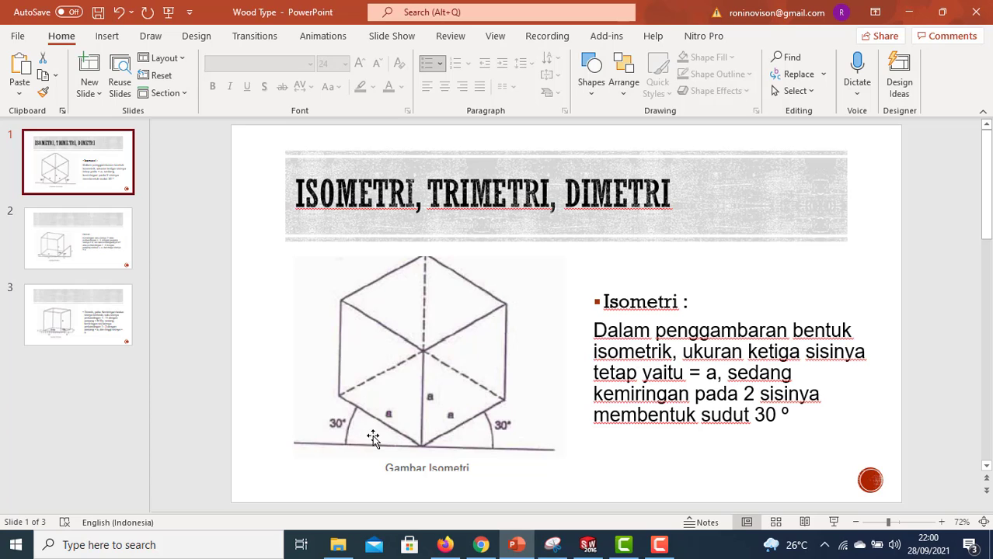
- Advance to slide 2 (Dimetri), then jump to slide 3 (Trimetri)
{"action": "key", "text": "Down"}
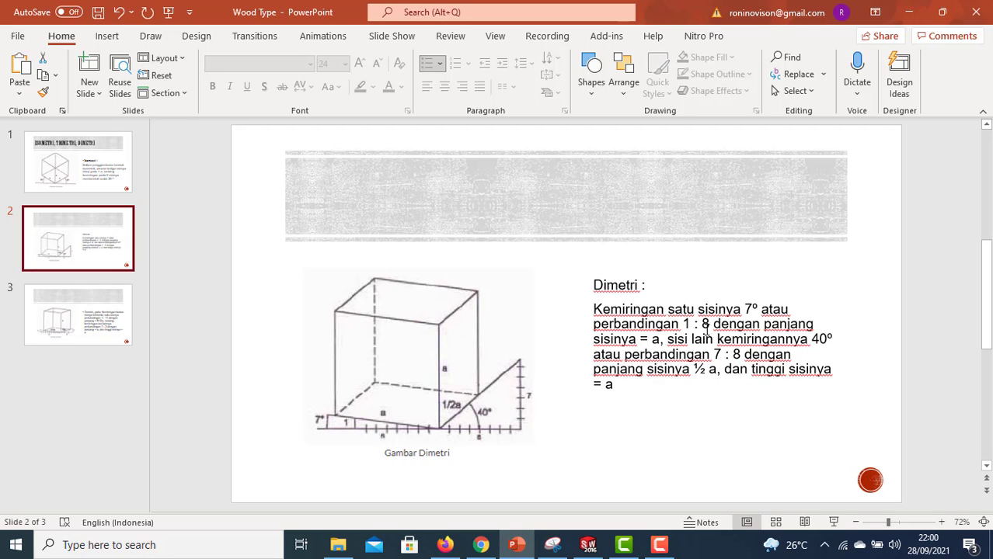
{"action": "left_click", "coordinate": [84, 323]}
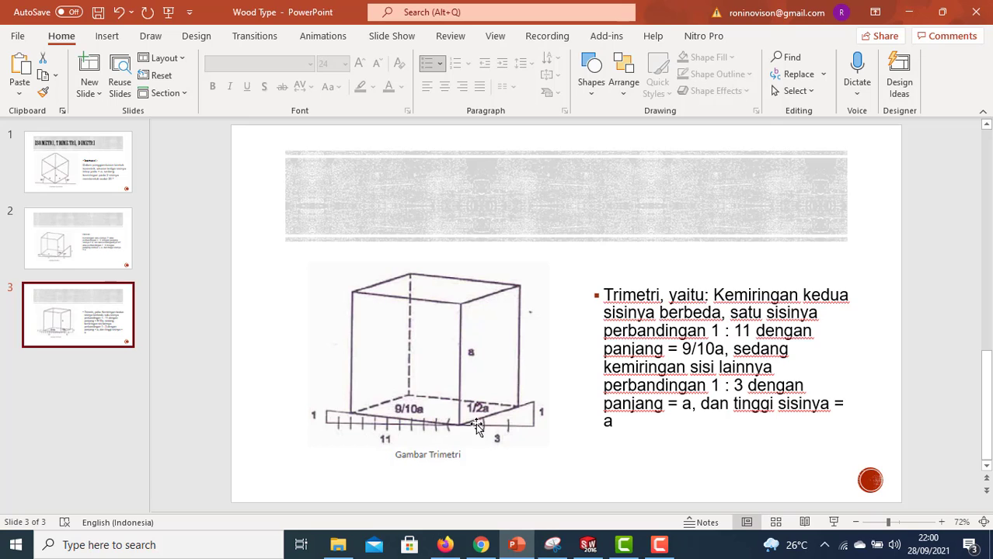
- Return to the bracket part and view it from the Front, then from the Left
{"action": "key", "text": "alt+Tab"}
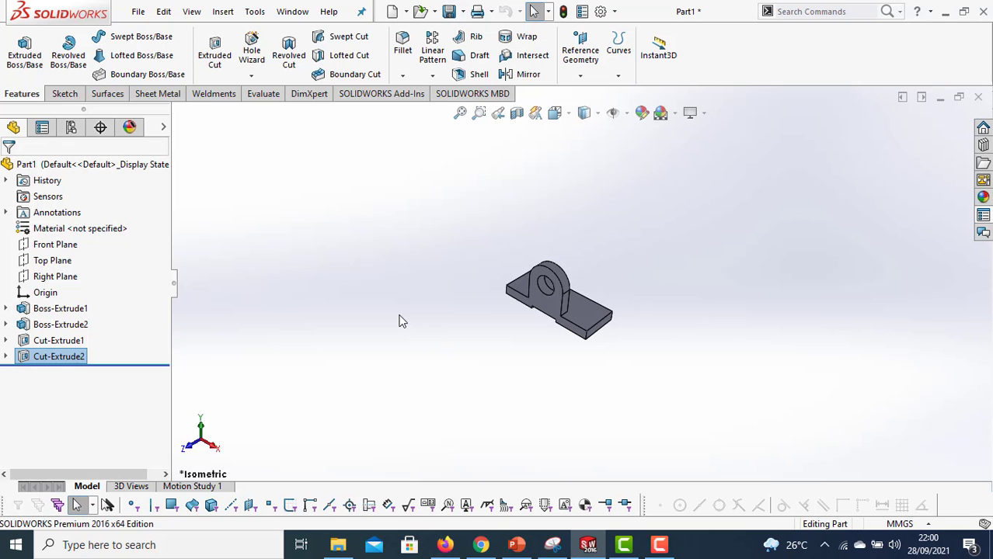
{"action": "scroll", "coordinate": [548, 305], "scroll_direction": "down", "scroll_amount": 5}
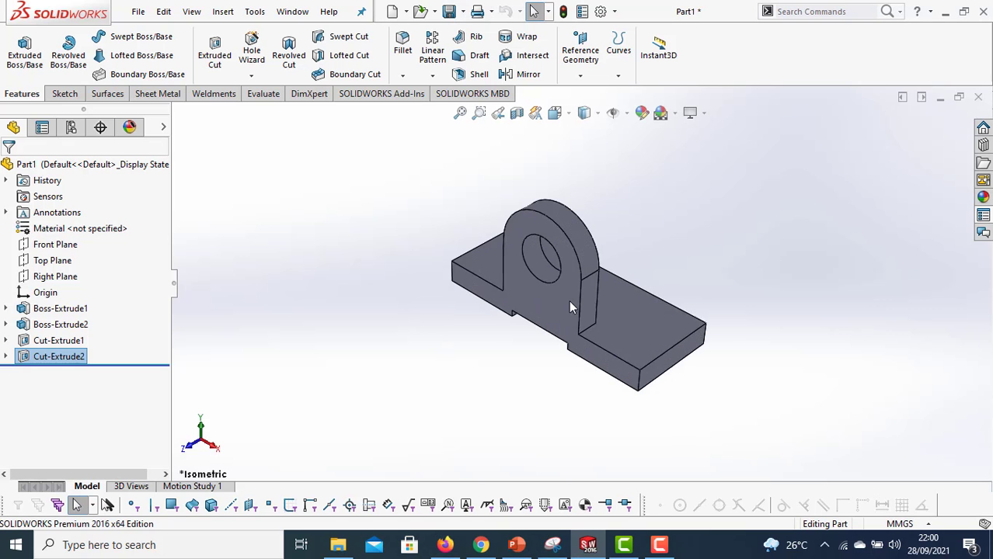
{"action": "left_click", "coordinate": [567, 116]}
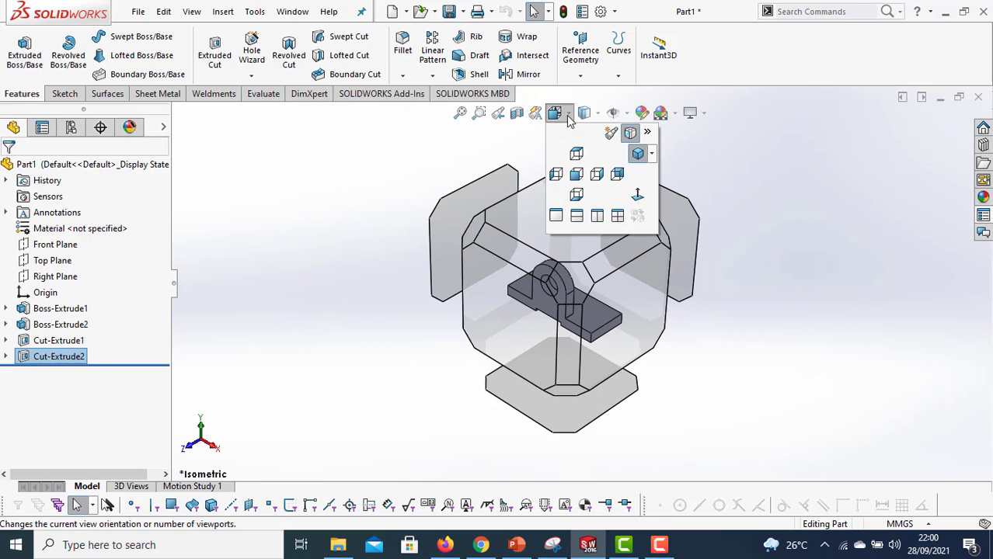
{"action": "left_click", "coordinate": [576, 176]}
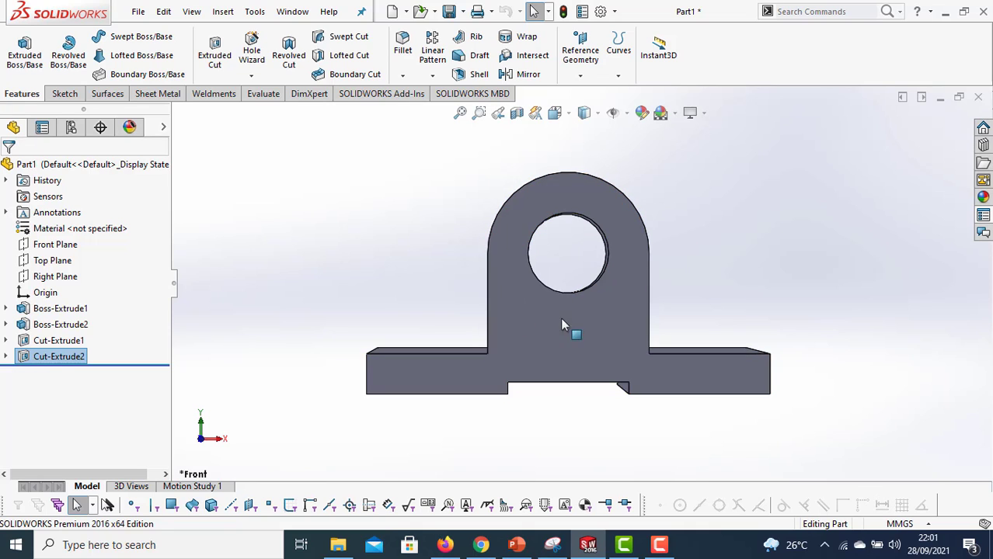
{"action": "left_click", "coordinate": [556, 114]}
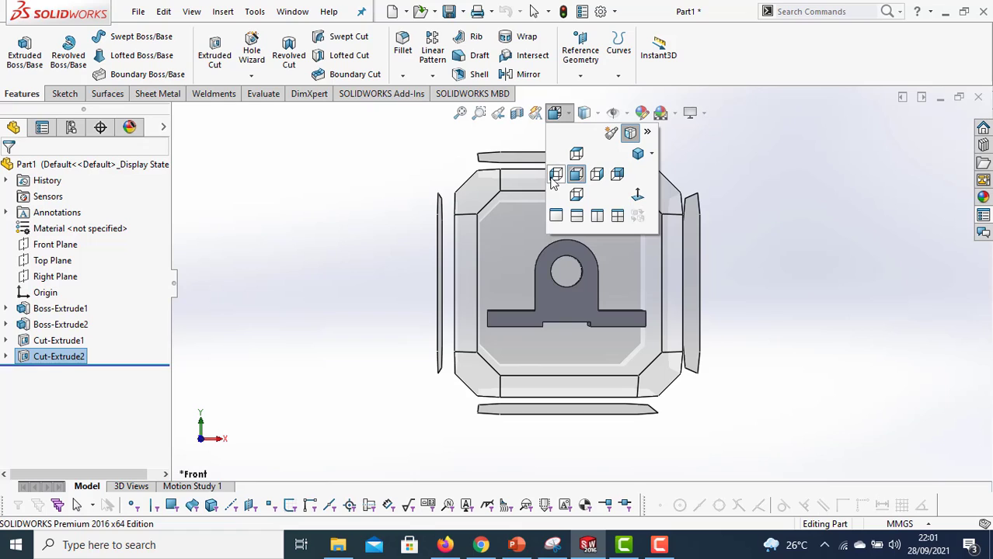
{"action": "left_click", "coordinate": [554, 176]}
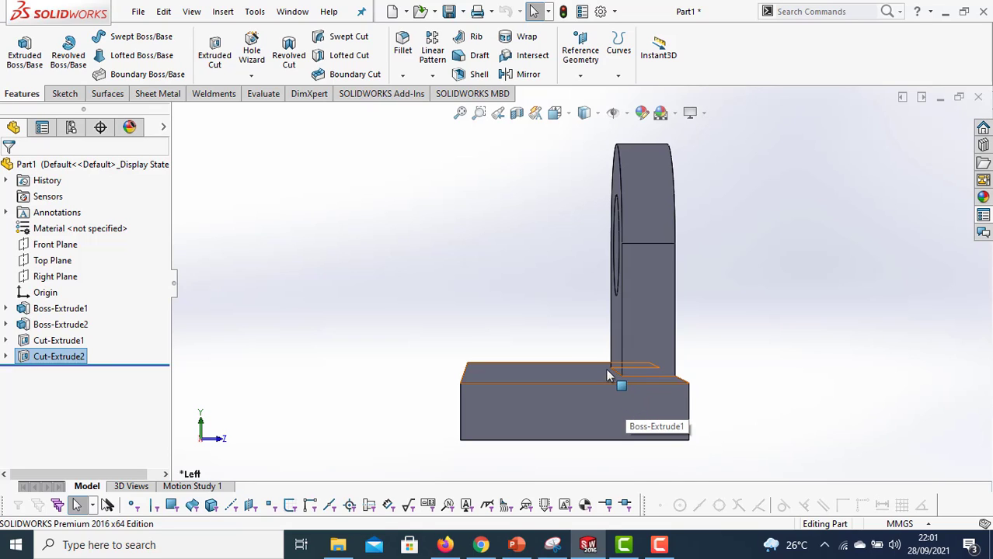
- View the bracket from the Bottom, then restore the Isometric view
{"action": "left_click", "coordinate": [568, 116]}
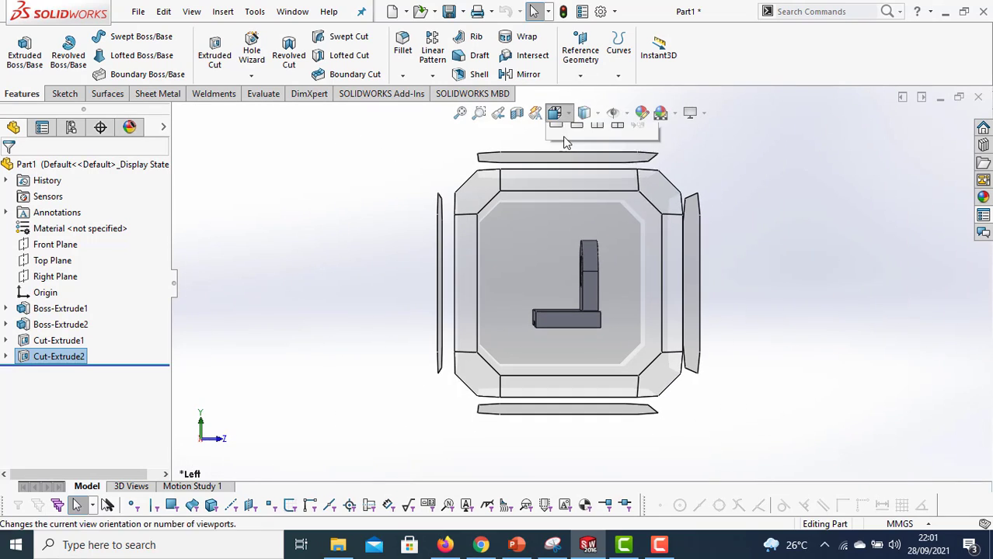
{"action": "left_click", "coordinate": [576, 197]}
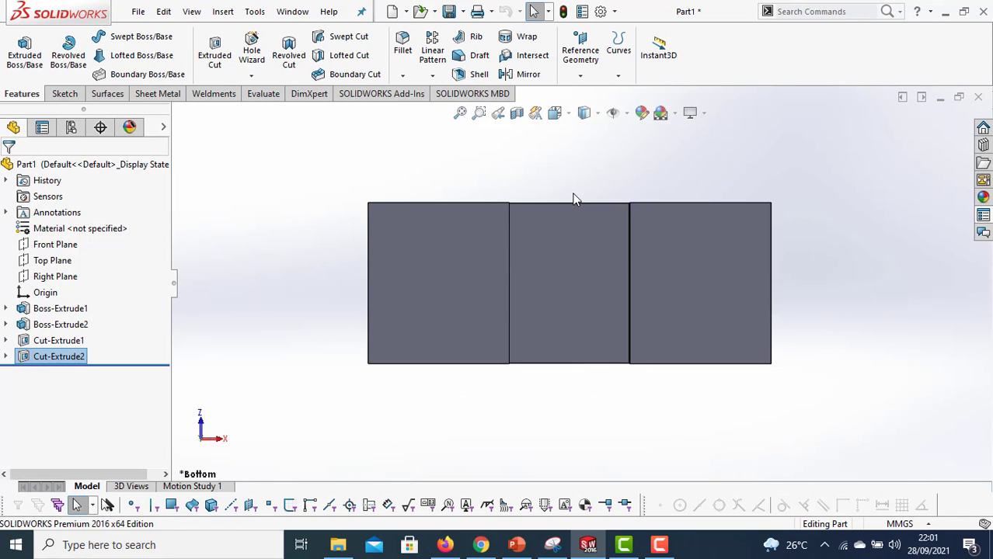
{"action": "left_click", "coordinate": [567, 115]}
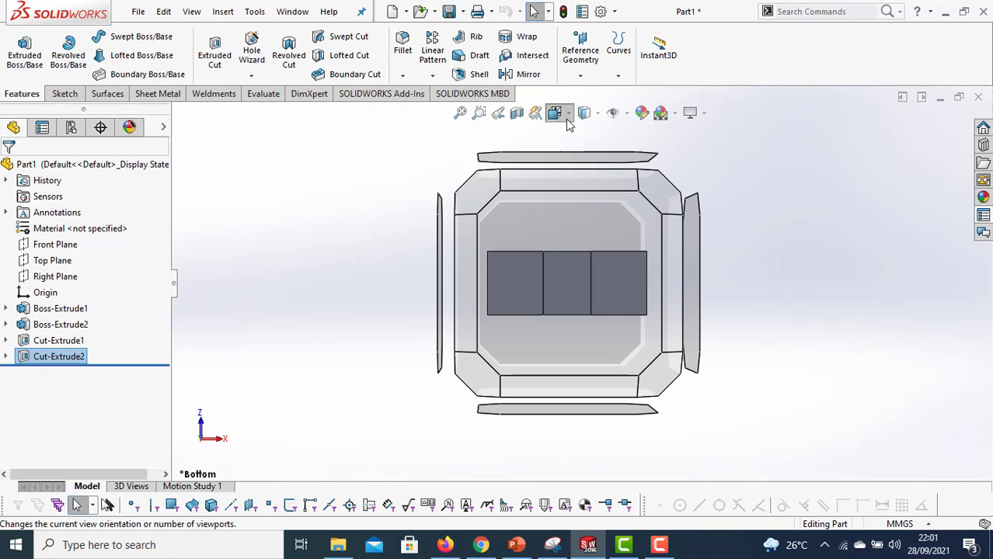
{"action": "left_click", "coordinate": [569, 118]}
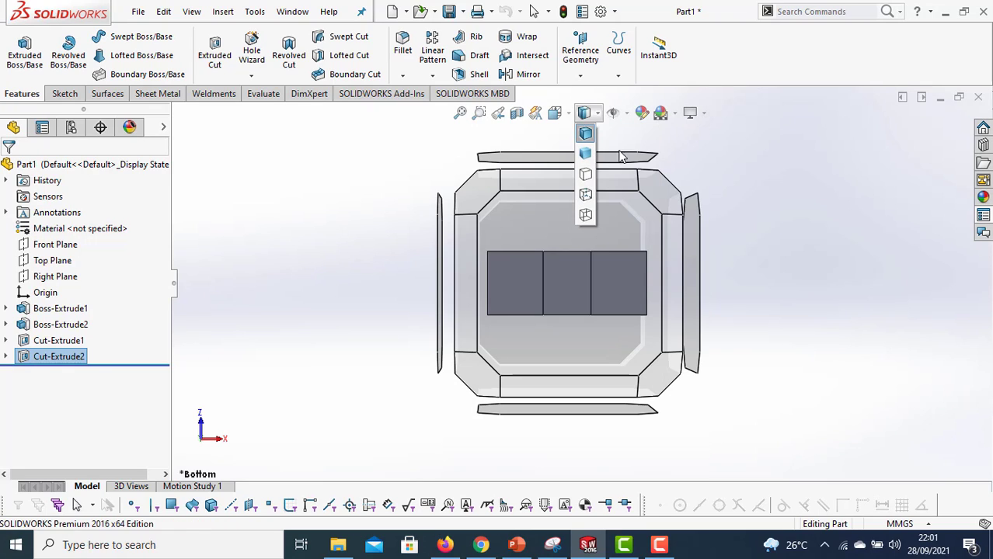
{"action": "left_click", "coordinate": [567, 116]}
{"action": "left_click", "coordinate": [651, 154]}
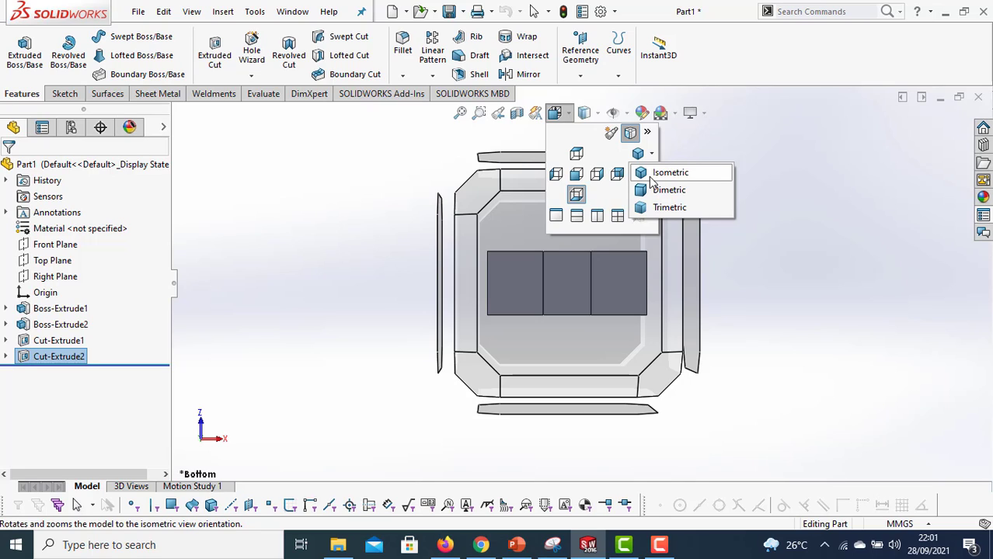
{"action": "left_click", "coordinate": [656, 175]}
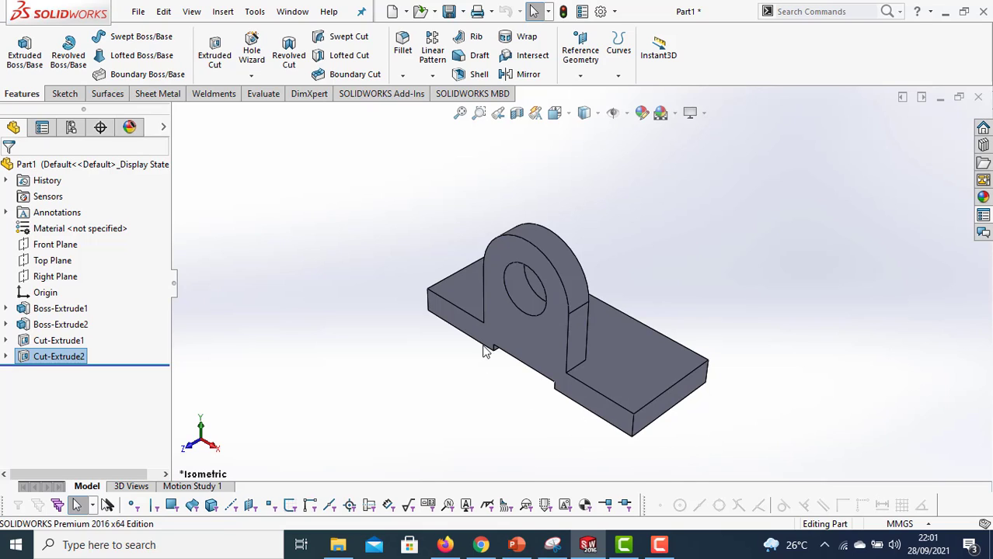
- Show the bracket face-on with Normal To, then return it to the Isometric view
{"action": "left_click", "coordinate": [571, 114]}
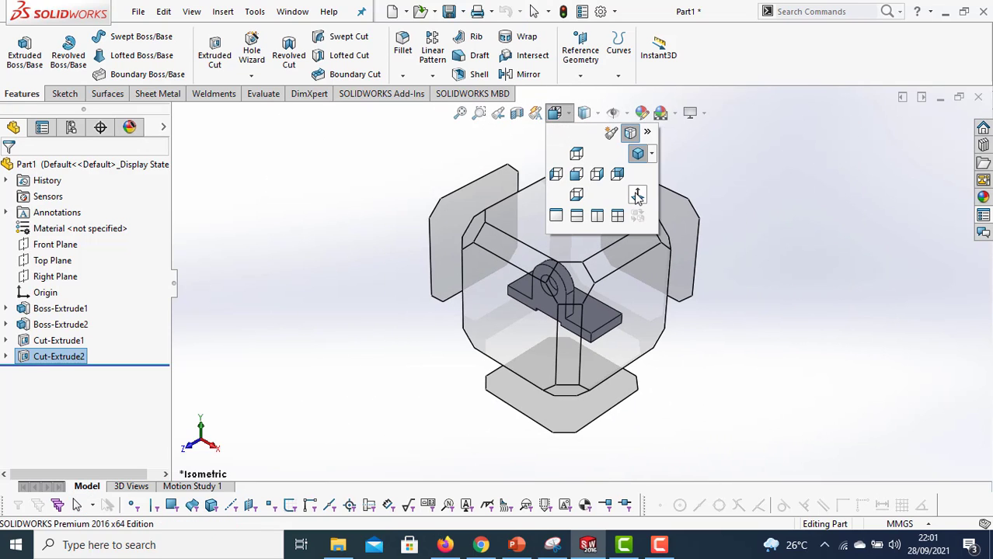
{"action": "left_click", "coordinate": [637, 196]}
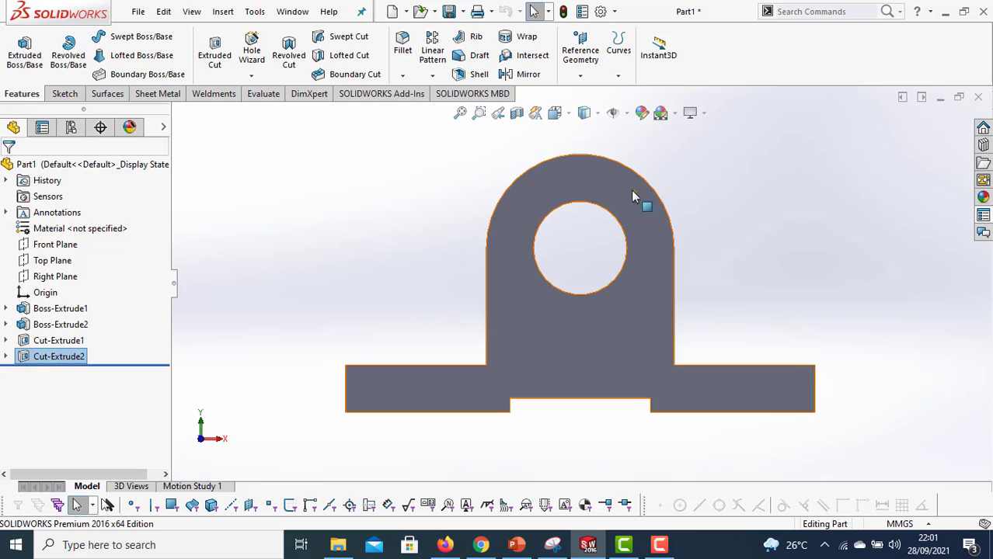
{"action": "left_click", "coordinate": [570, 115]}
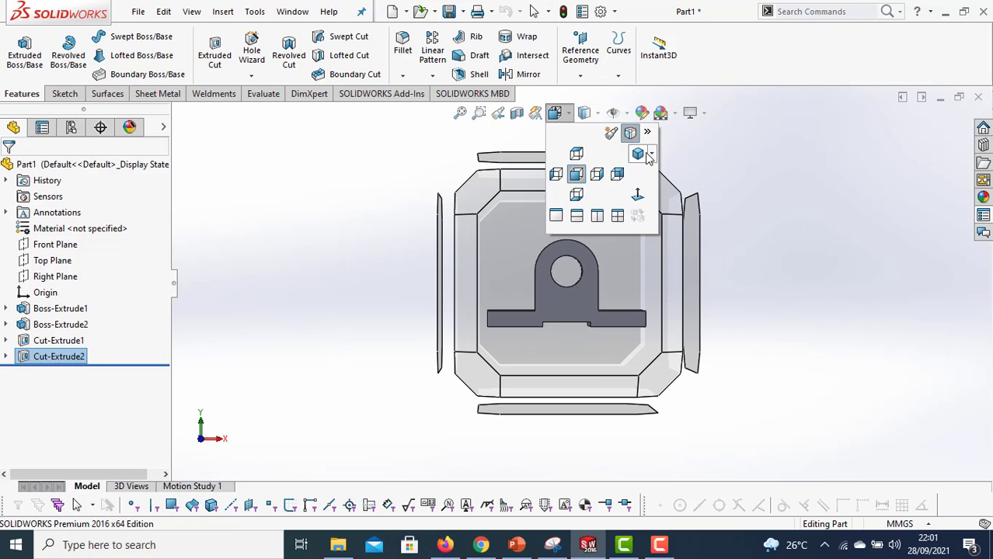
{"action": "left_click", "coordinate": [635, 156]}
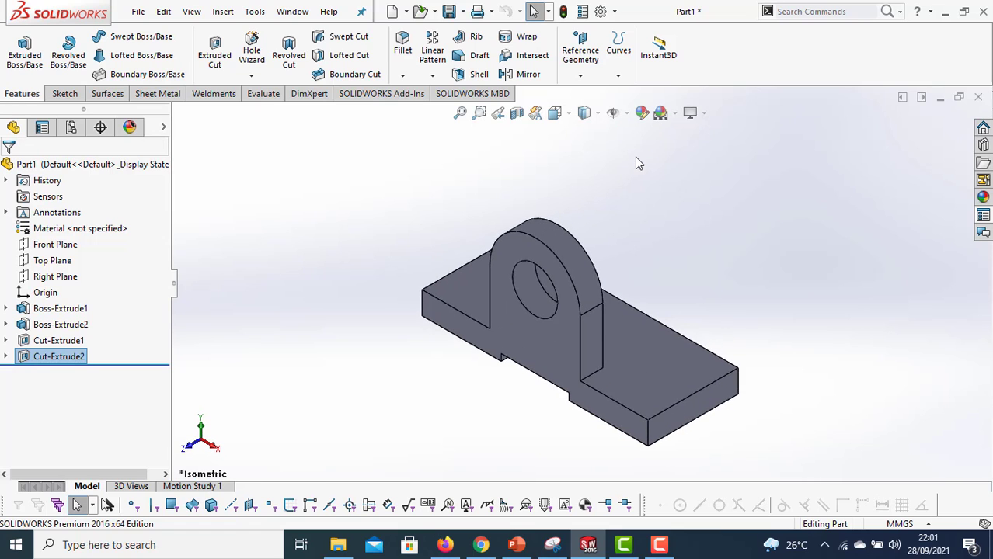
{"action": "left_click", "coordinate": [570, 115]}
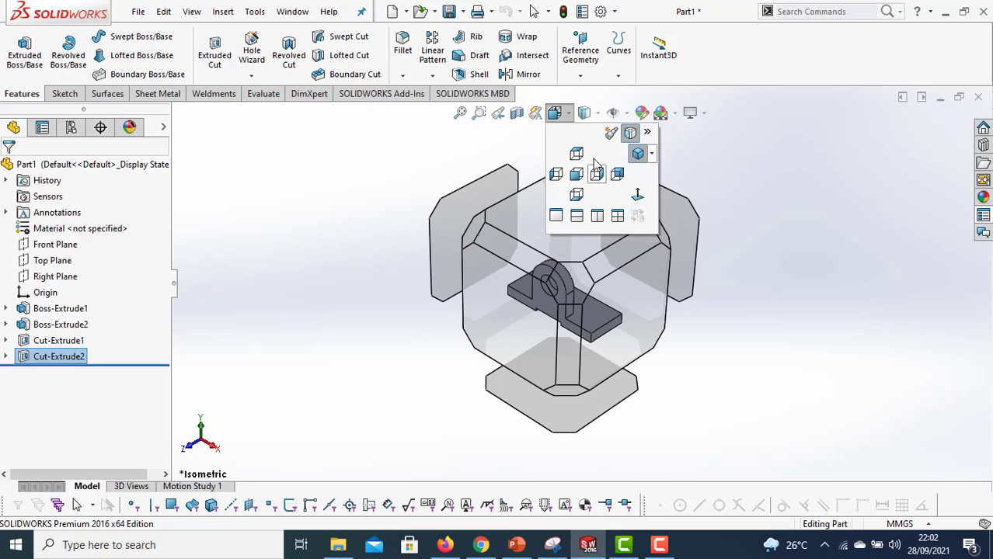
{"action": "left_click", "coordinate": [651, 155]}
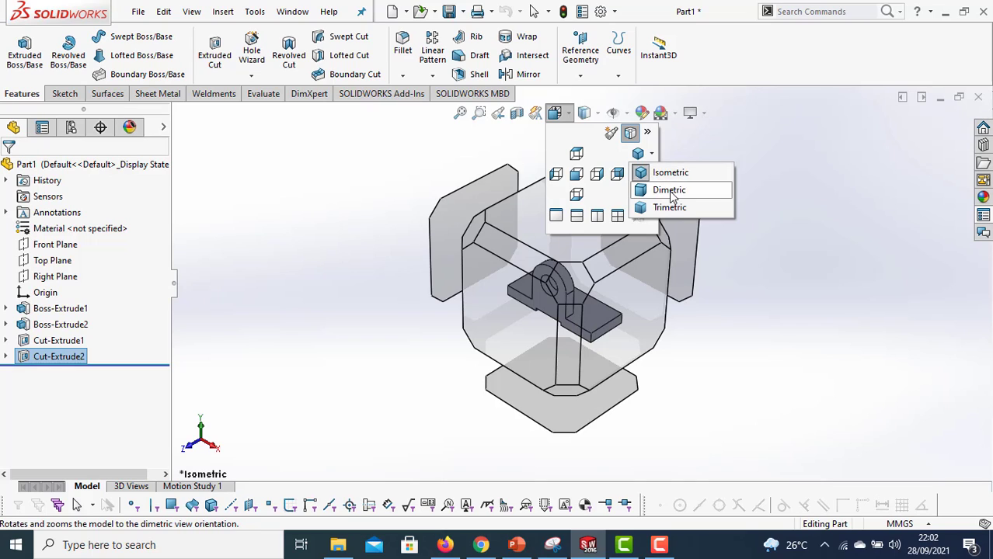
{"action": "left_click", "coordinate": [393, 387]}
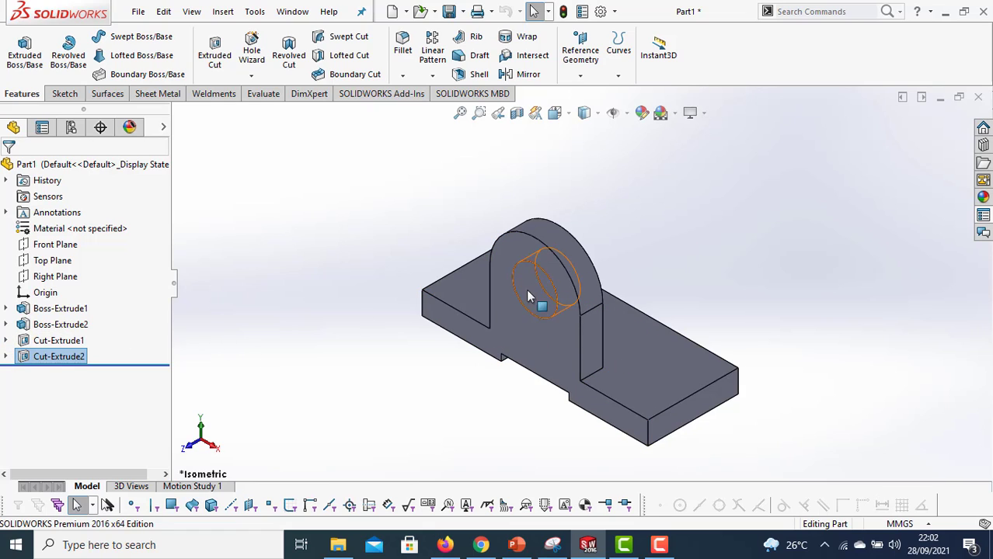
- Expand Cut-Extrude2 in the FeatureManager tree and choose Edit Sketch on Sketch5
{"action": "left_click", "coordinate": [6, 357]}
{"action": "left_click", "coordinate": [40, 363]}
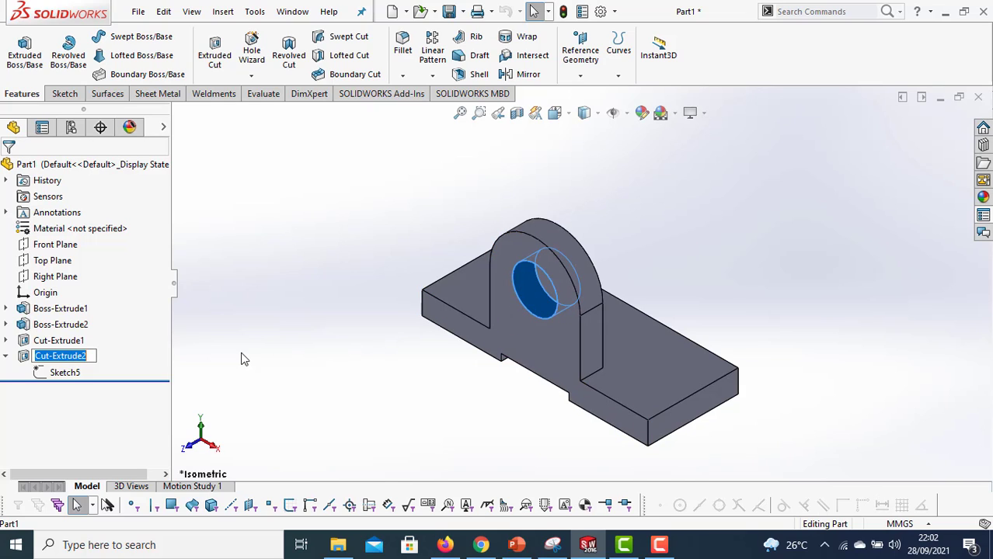
{"action": "key", "text": "Return"}
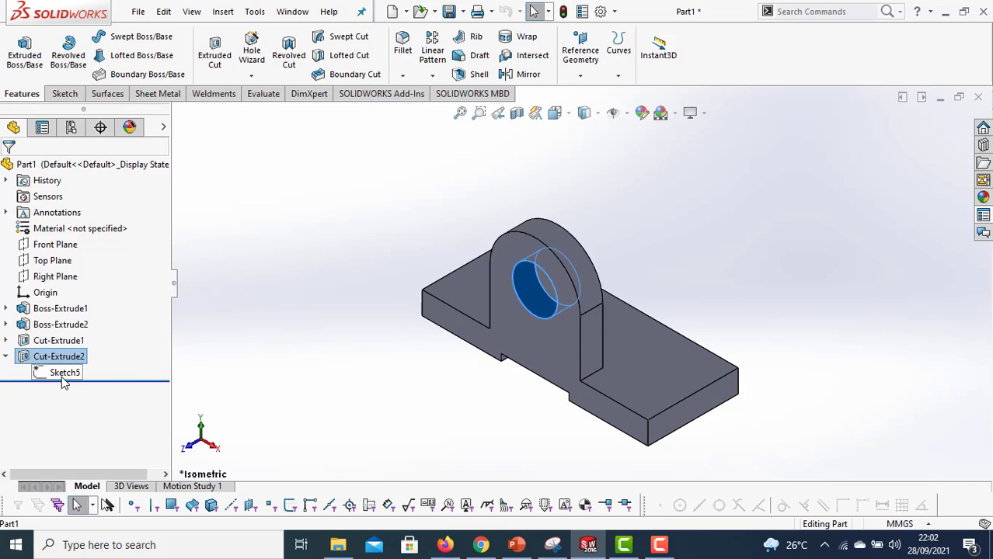
{"action": "left_click", "coordinate": [6, 356]}
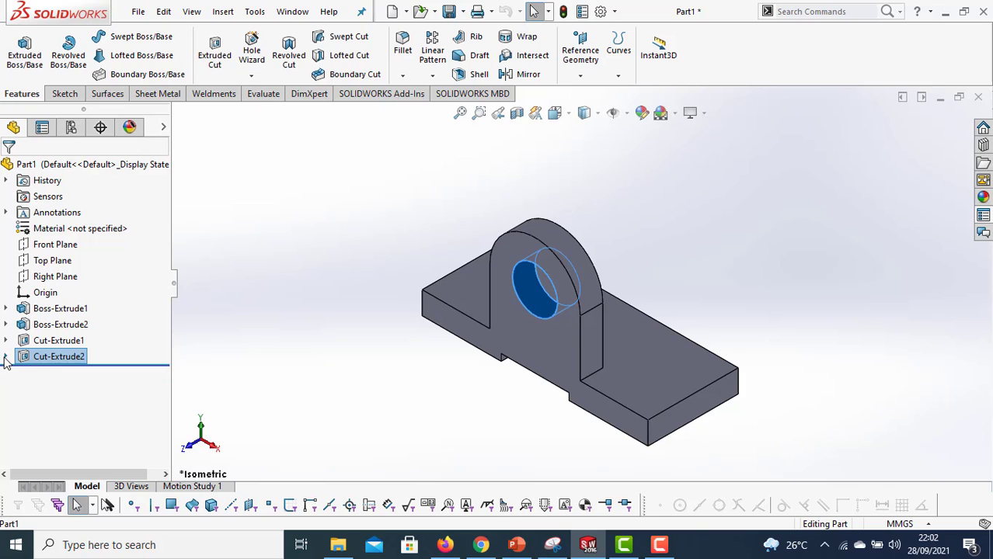
{"action": "left_click", "coordinate": [5, 358]}
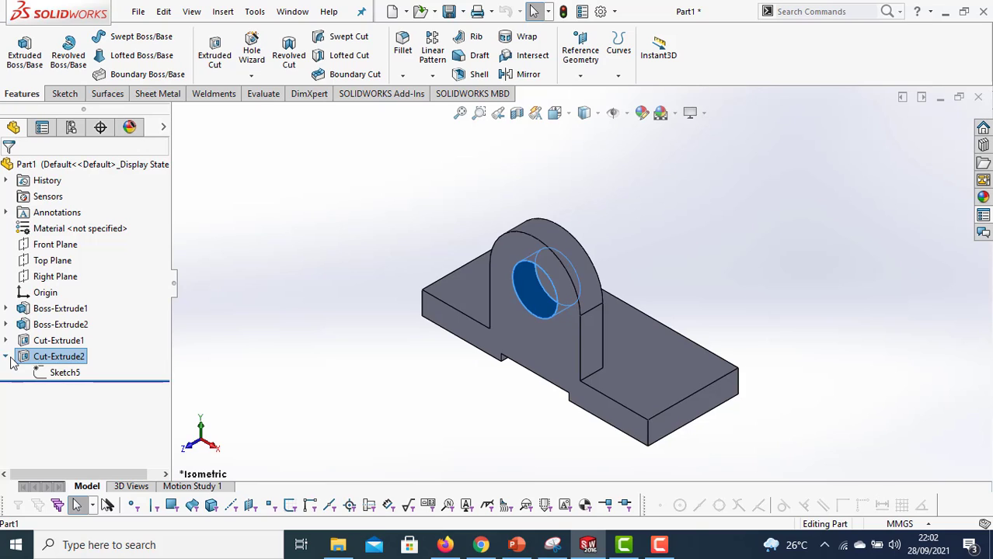
{"action": "right_click", "coordinate": [65, 374]}
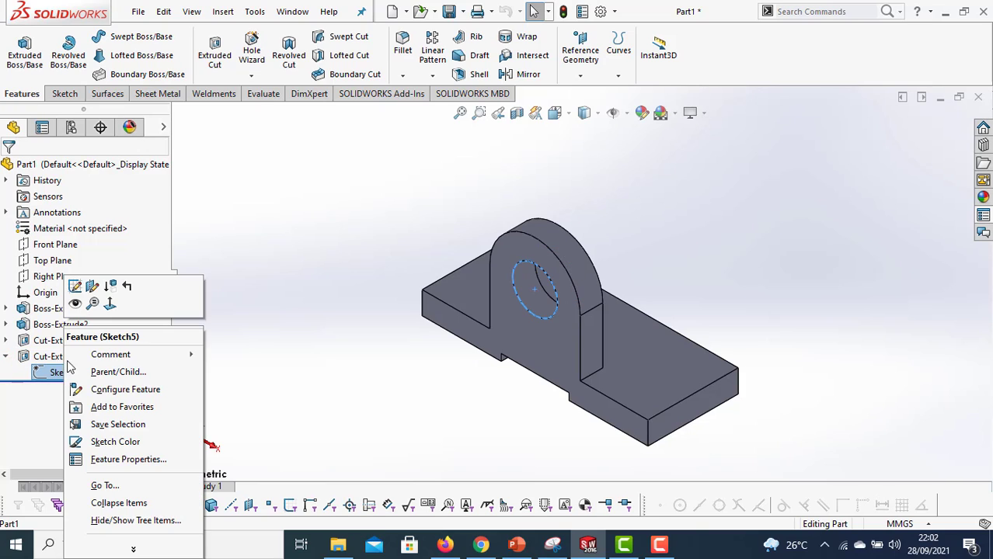
{"action": "left_click", "coordinate": [76, 287]}
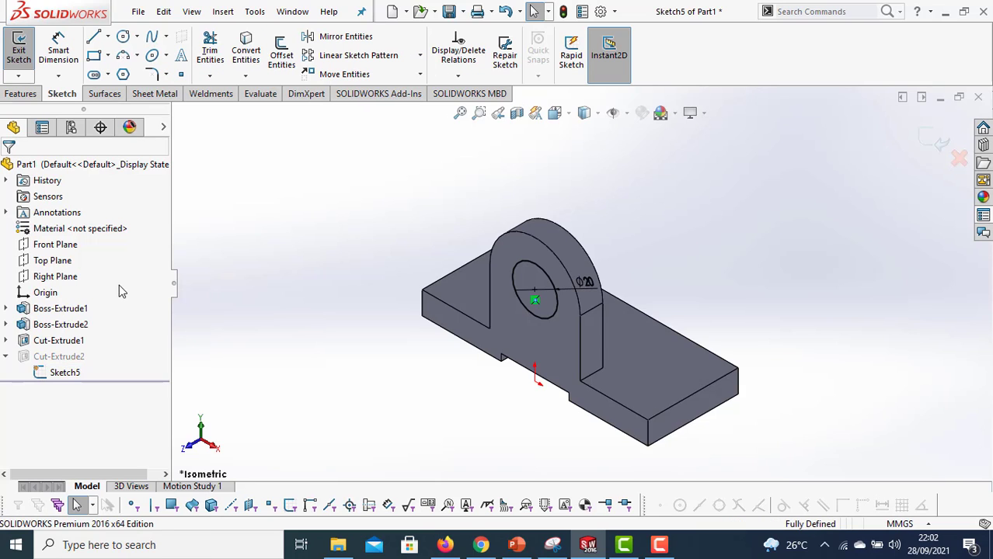
- Look normal to the sketch plane and change the Ø20 hole dimension to 15 mm
{"action": "mouse_move", "coordinate": [175, 294]}
{"action": "key", "text": "space"}
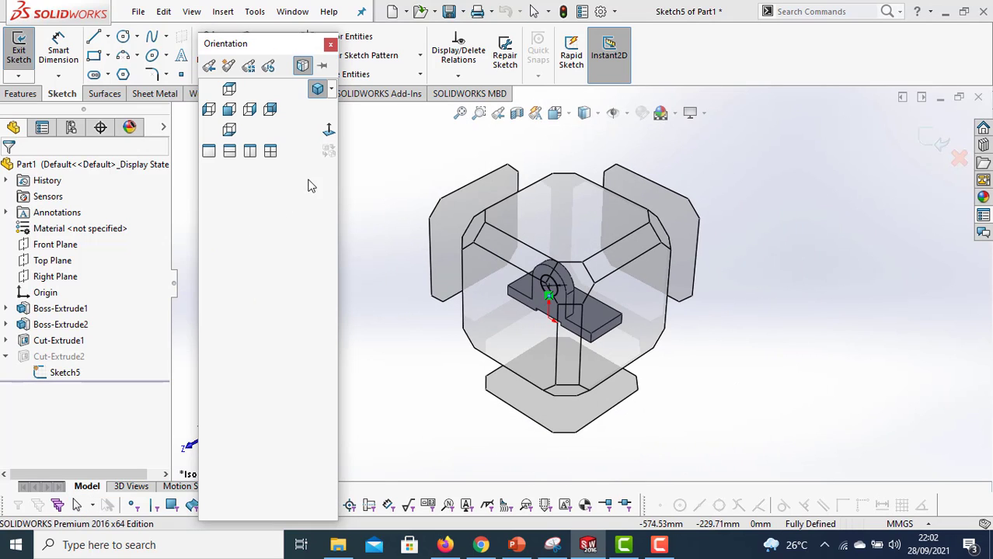
{"action": "left_click", "coordinate": [329, 132]}
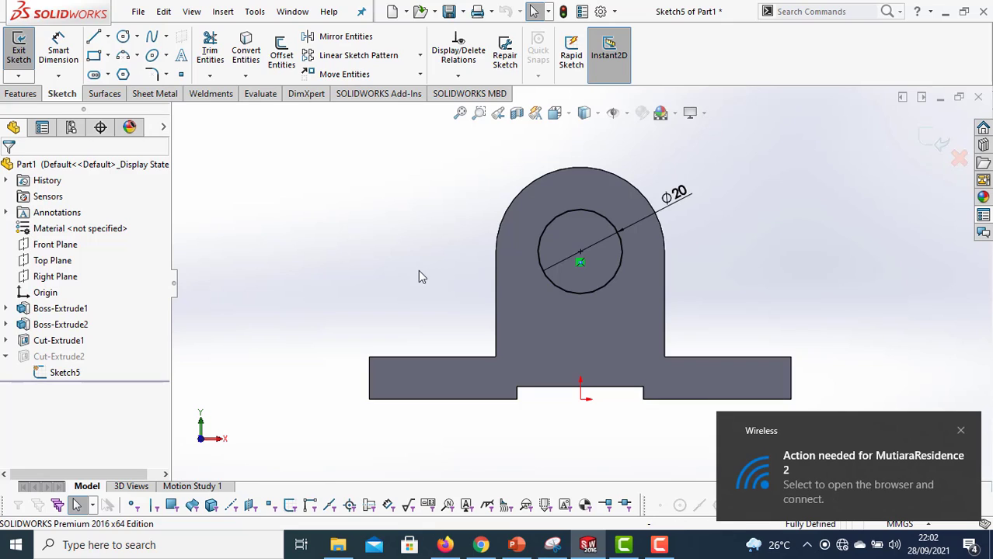
{"action": "left_click", "coordinate": [960, 432]}
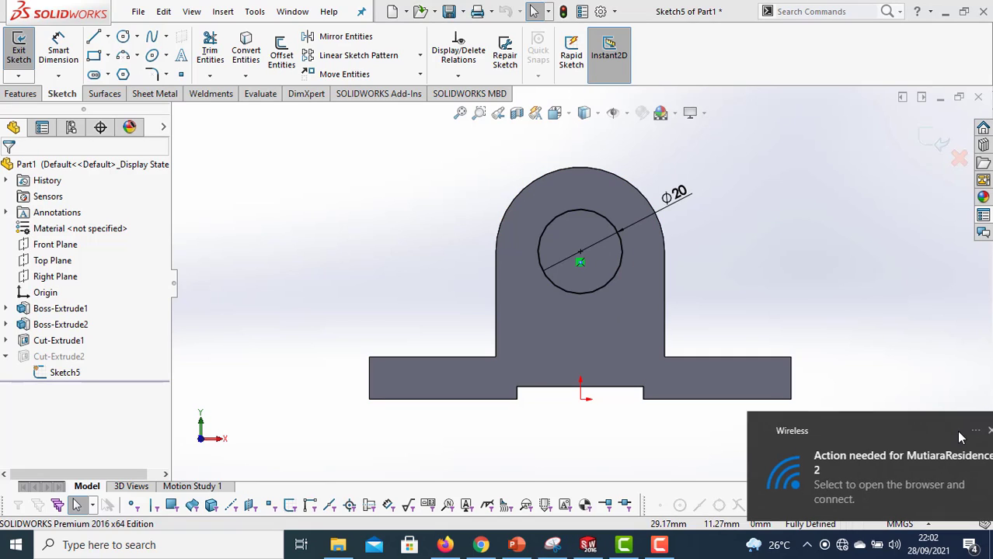
{"action": "double_click", "coordinate": [679, 197]}
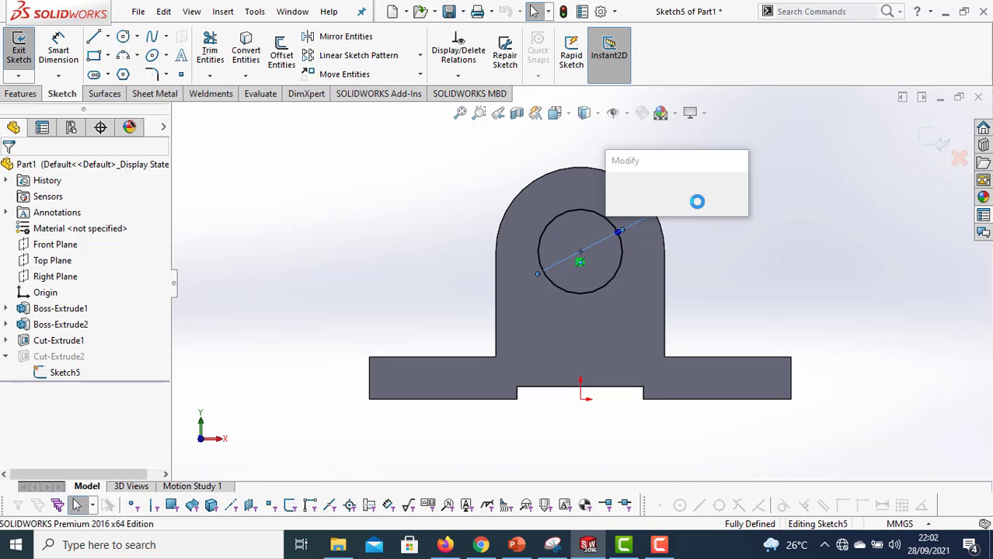
{"action": "type", "text": "15"}
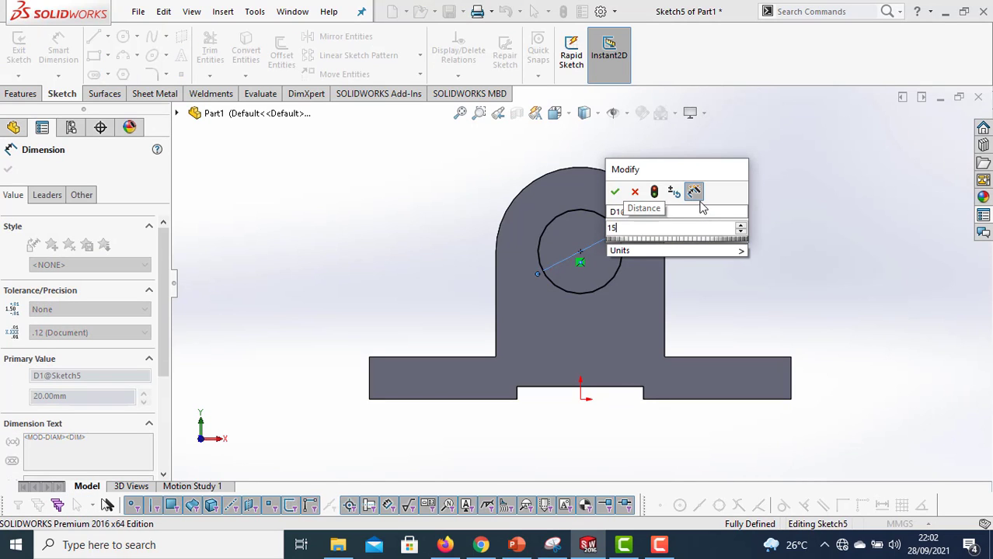
{"action": "key", "text": "Return"}
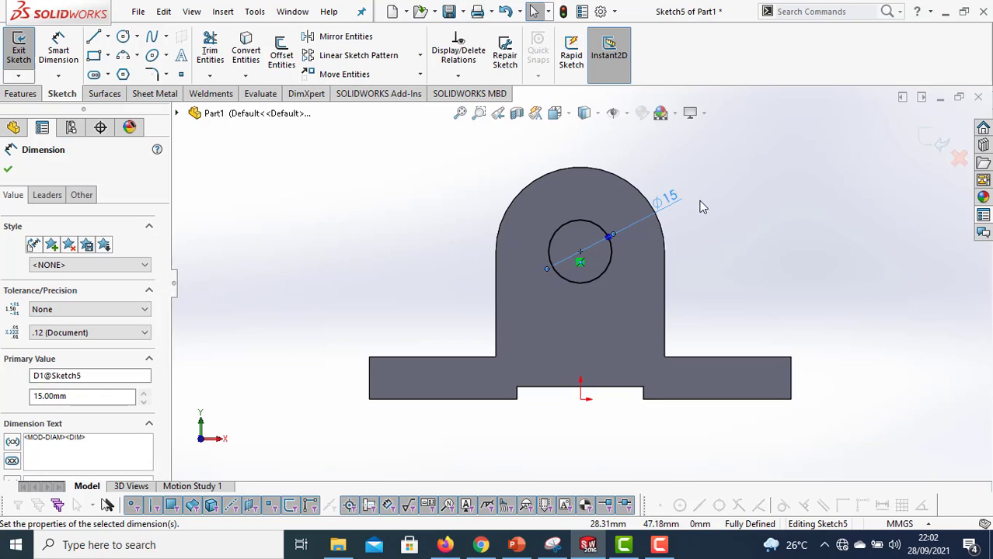
- Exit the sketch to rebuild Part1, then orbit and zoom to inspect the smaller hole
{"action": "left_click", "coordinate": [933, 145]}
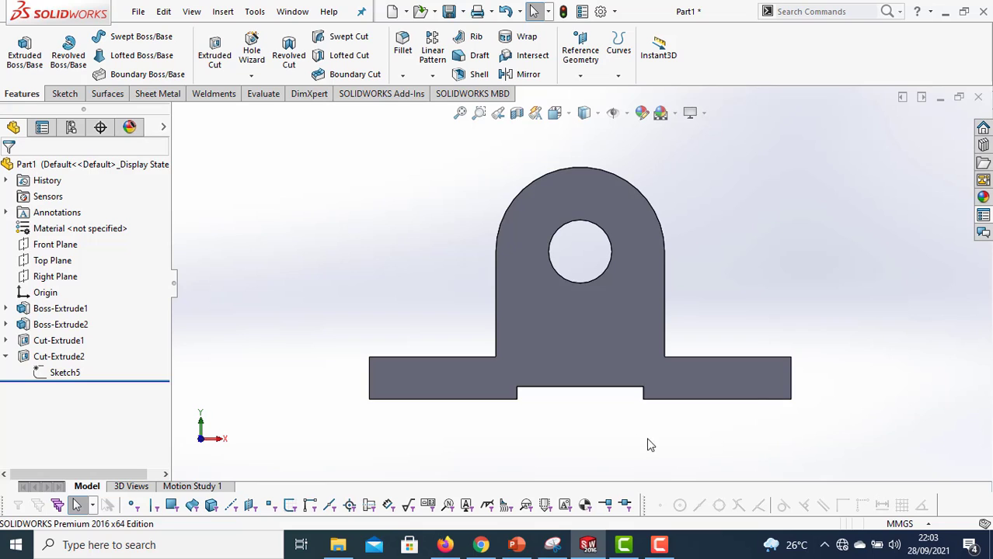
{"action": "mouse_move", "coordinate": [678, 351]}
{"action": "middle_mouse_down"}
{"action": "mouse_move", "coordinate": [598, 400]}
{"action": "mouse_move", "coordinate": [617, 394]}
{"action": "middle_mouse_up"}
{"action": "scroll", "coordinate": [633, 343], "scroll_direction": "up", "scroll_amount": 1}
{"action": "scroll", "coordinate": [632, 342], "scroll_direction": "up", "scroll_amount": 1}
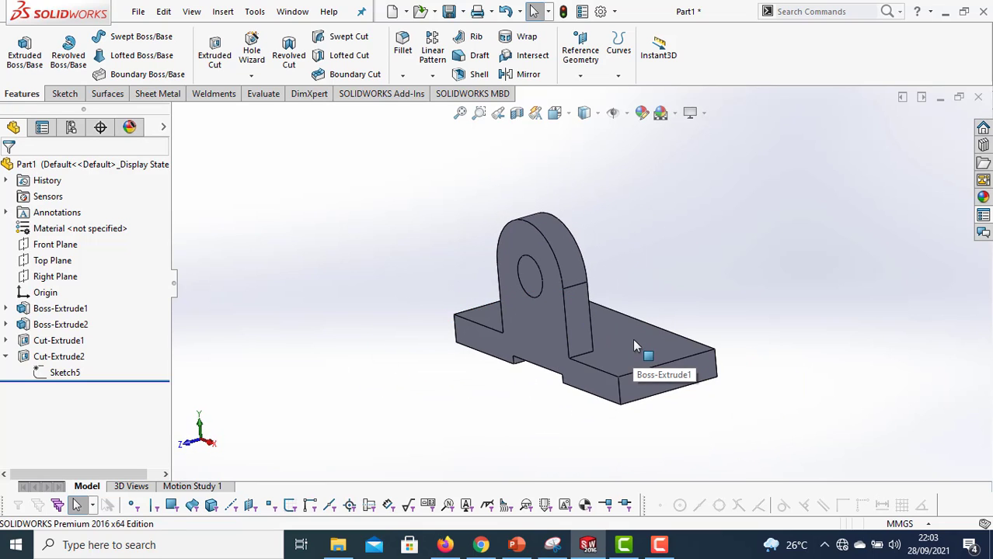